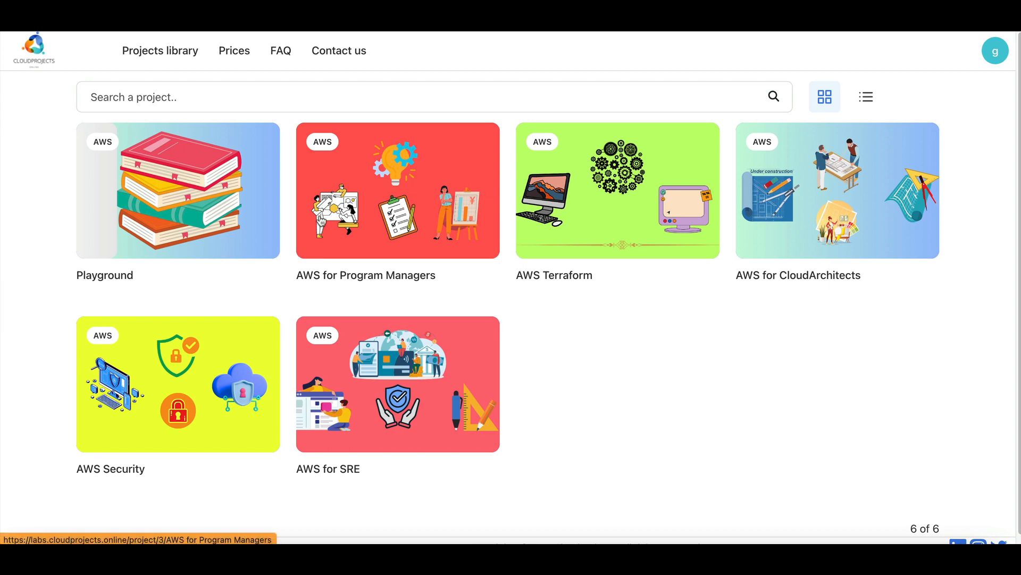
# Open the S3 - Basics project in the Playground collection and start its lab.
pyautogui.click(194, 213)
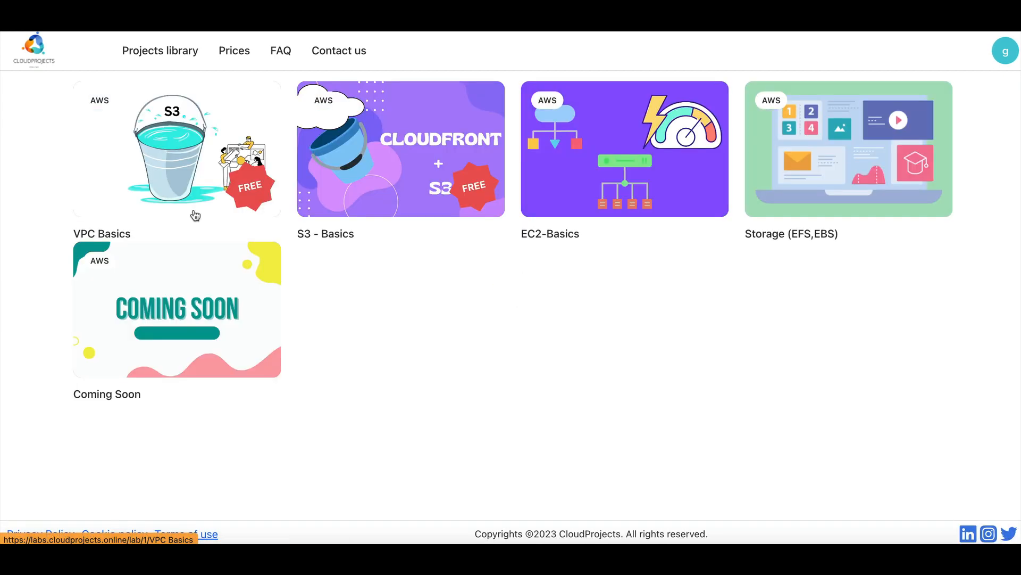
pyautogui.click(394, 187)
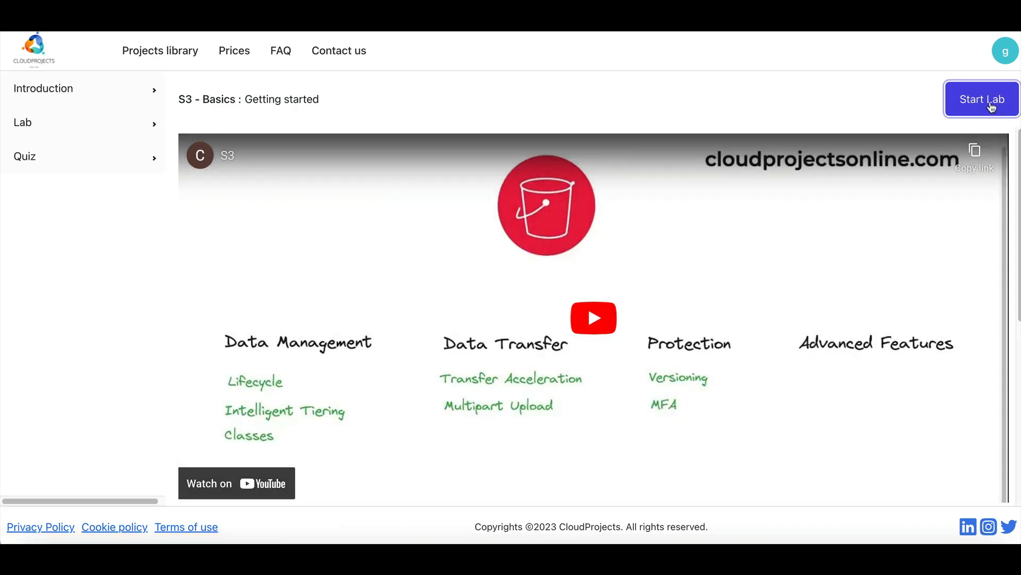
pyautogui.click(991, 106)
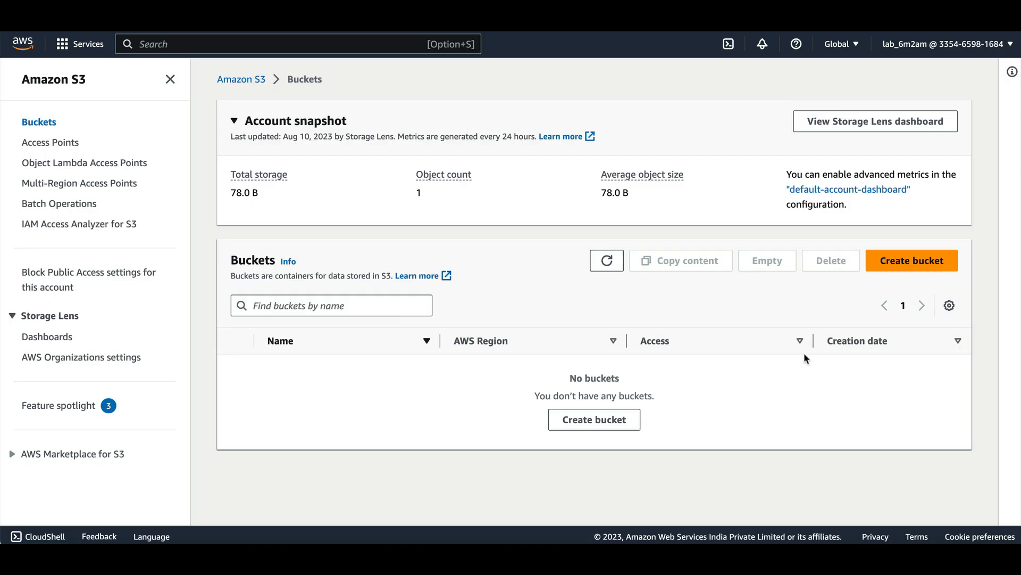
# Begin creating an S3 bucket, enter mybucket as its name, and review the remaining bucket settings.
pyautogui.click(909, 264)
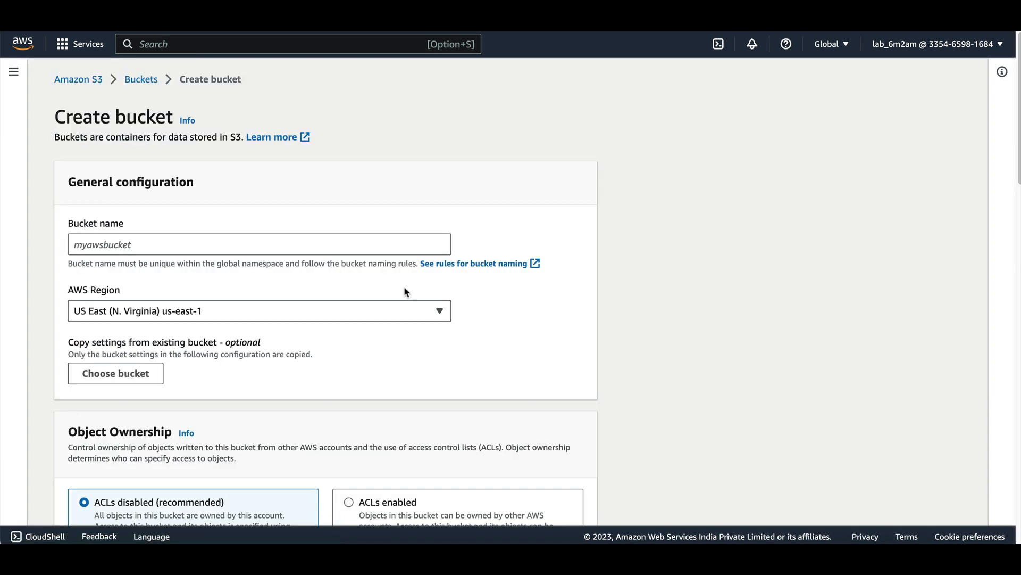
pyautogui.click(229, 243)
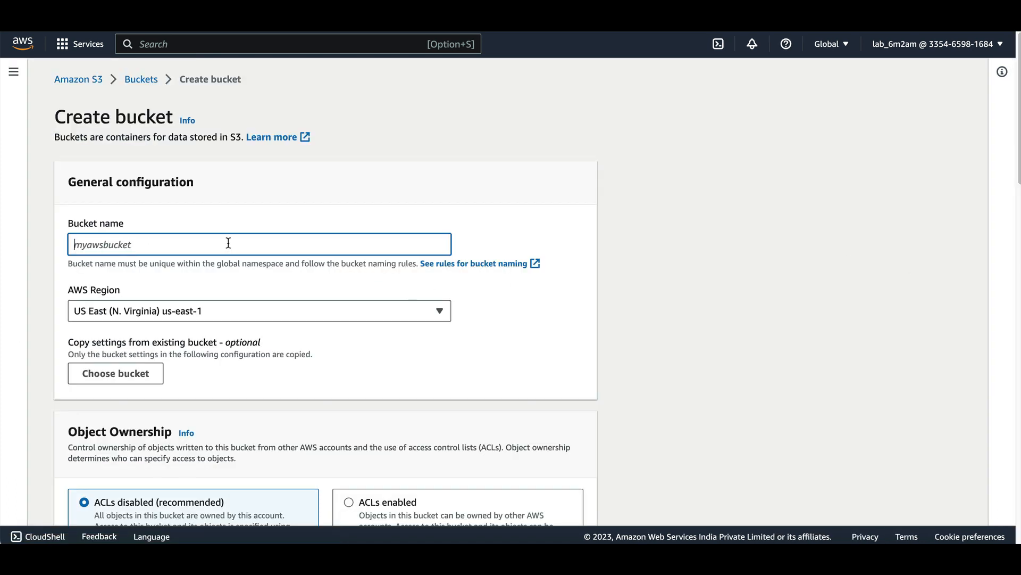
pyautogui.write('mybucket')
pyautogui.scroll(-15, 206, 282)
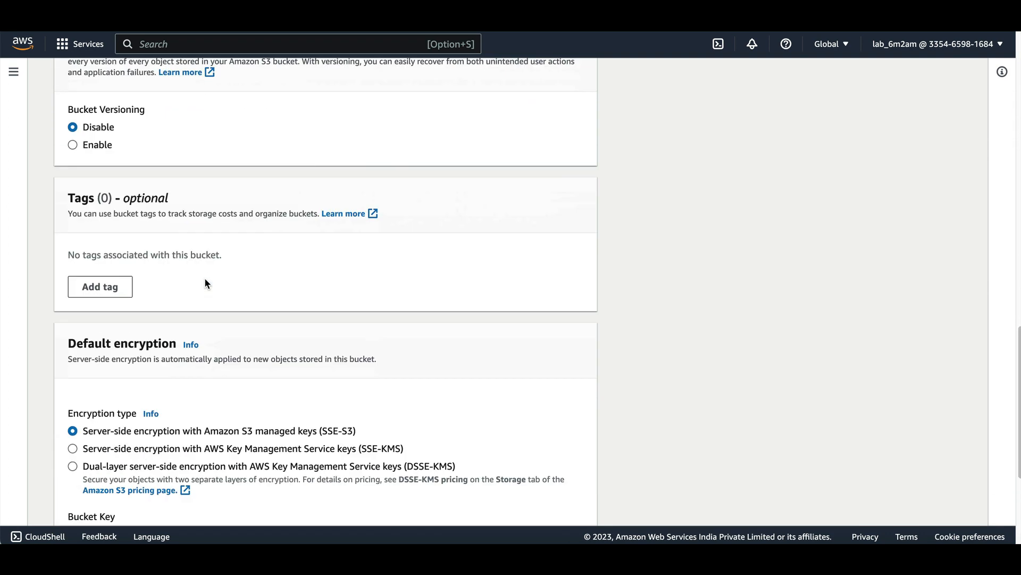
pyautogui.scroll(-4, 206, 283)
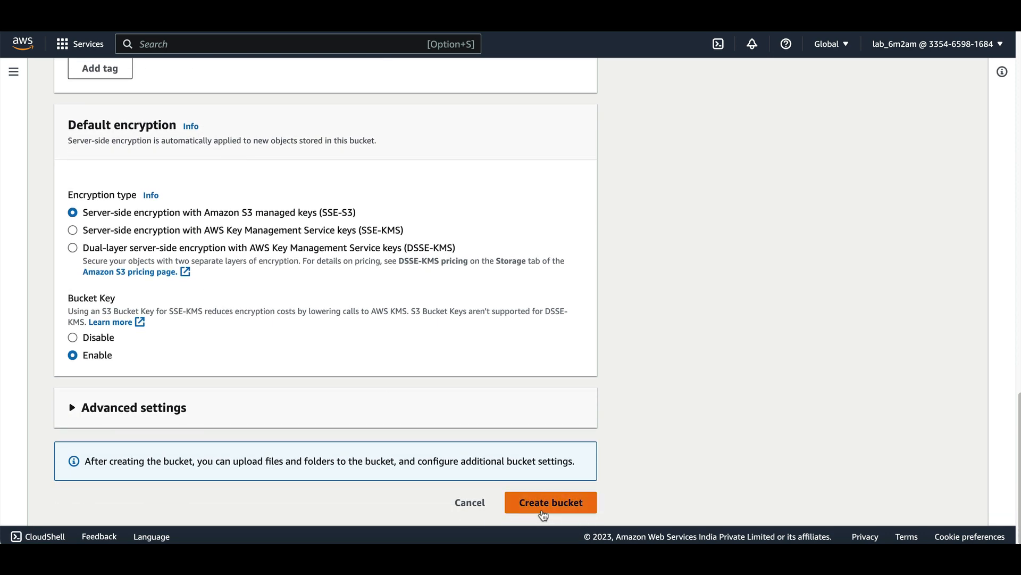
pyautogui.scroll(10, 410, 314)
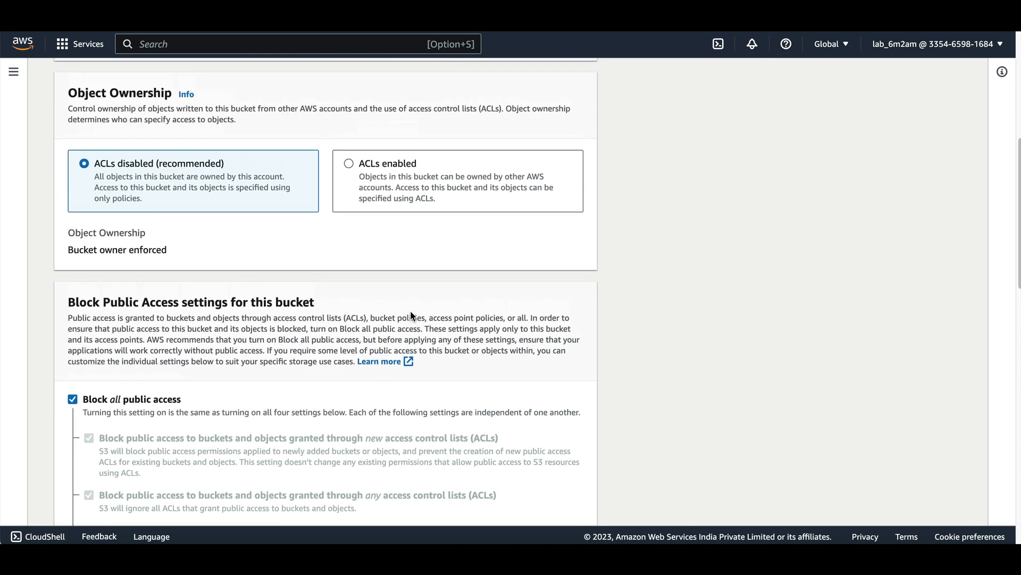
pyautogui.scroll(7, 411, 315)
# Extend the bucket name to mybucket231qwq and create the bucket with the default settings.
pyautogui.click(150, 242)
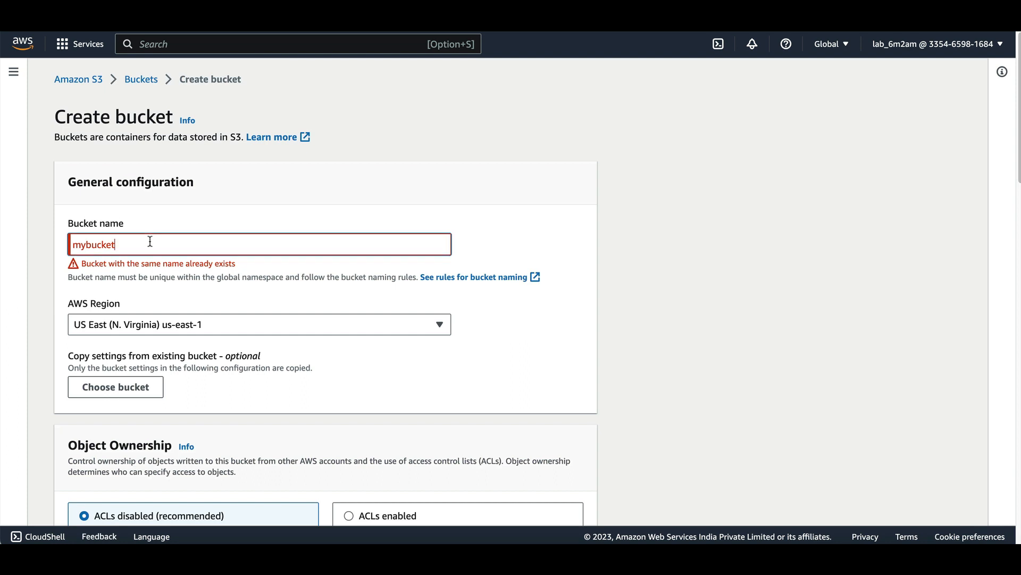
pyautogui.write('23')
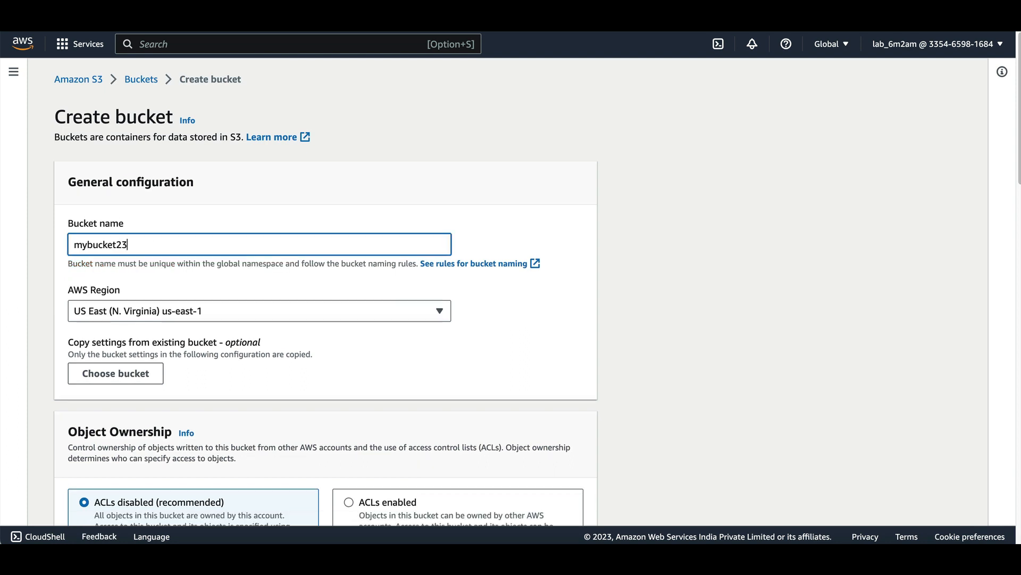
pyautogui.write('1qwq')
pyautogui.scroll(-15, 489, 326)
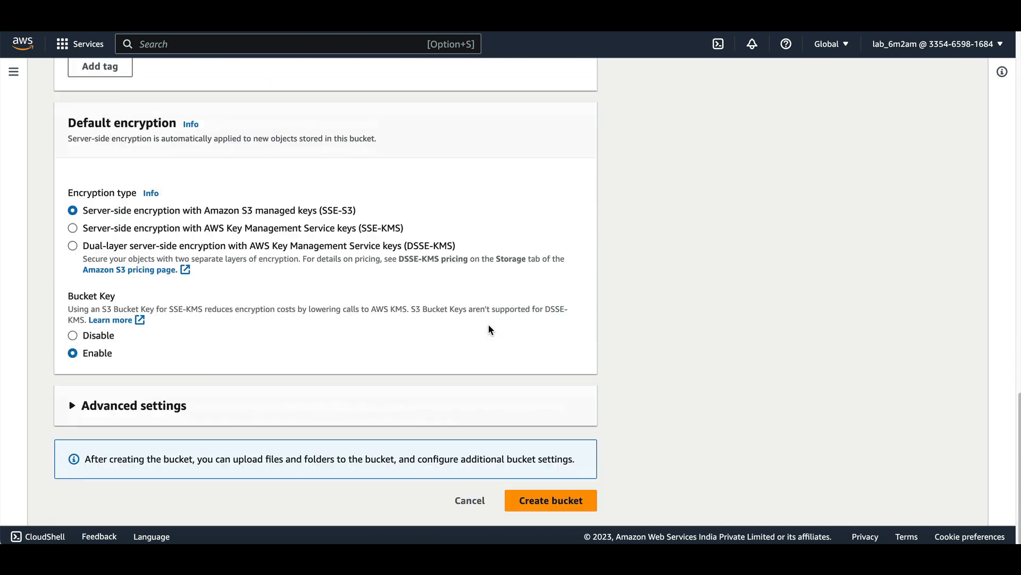
pyautogui.click(541, 504)
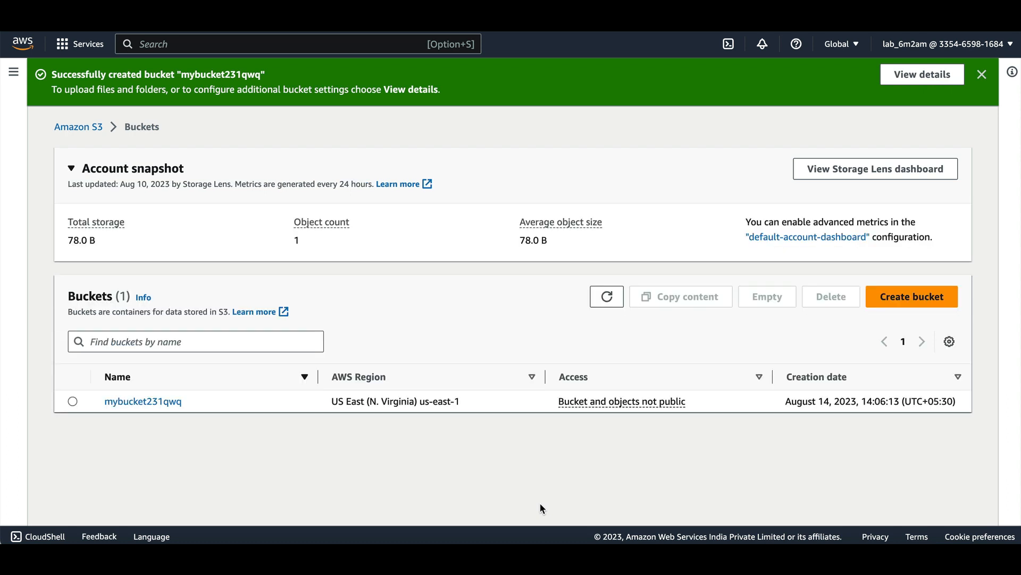
# Upload Playground.png from the Downloads folder to the mybucket231qwq bucket.
pyautogui.click(158, 401)
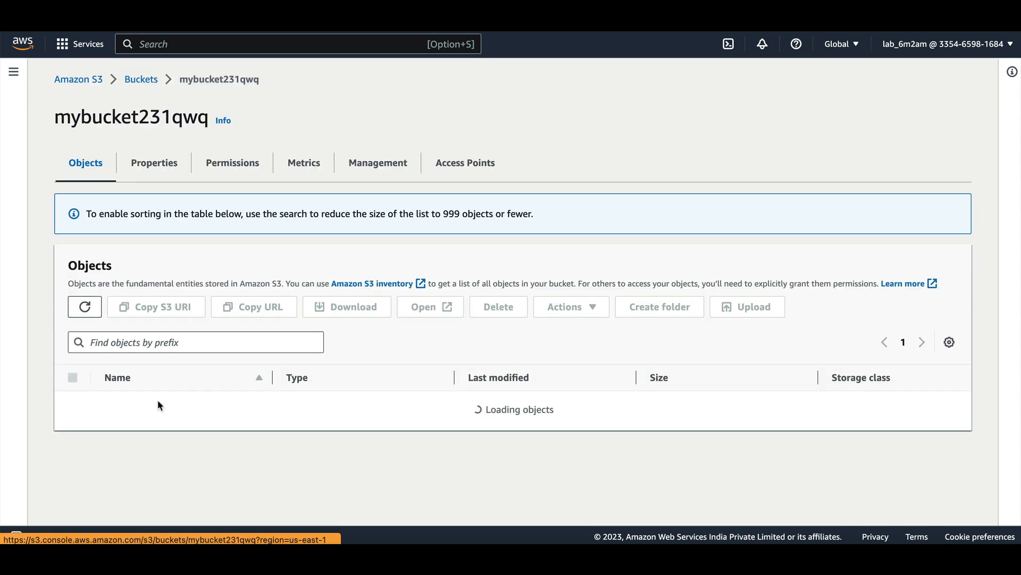
pyautogui.click(502, 407)
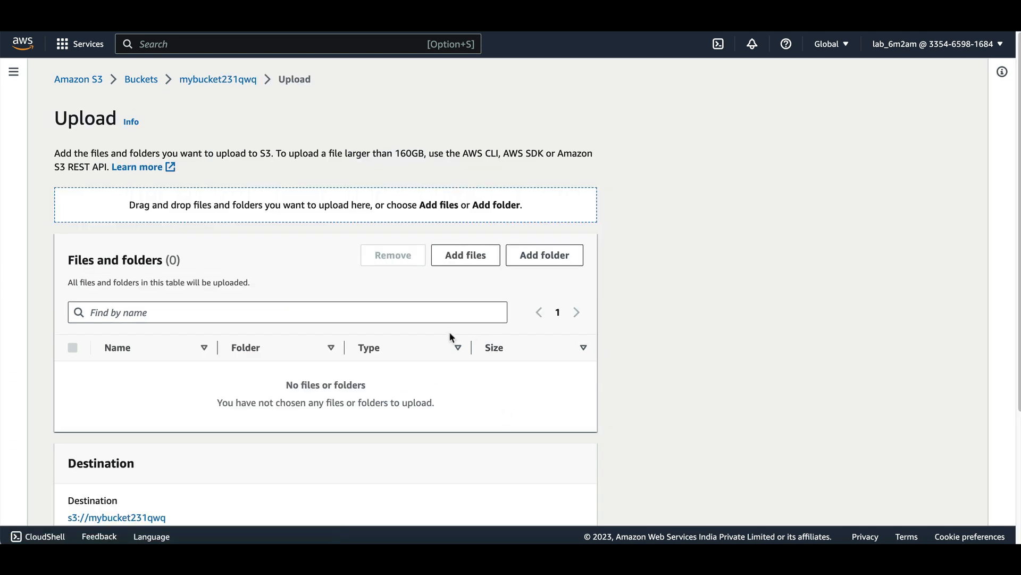
pyautogui.click(472, 260)
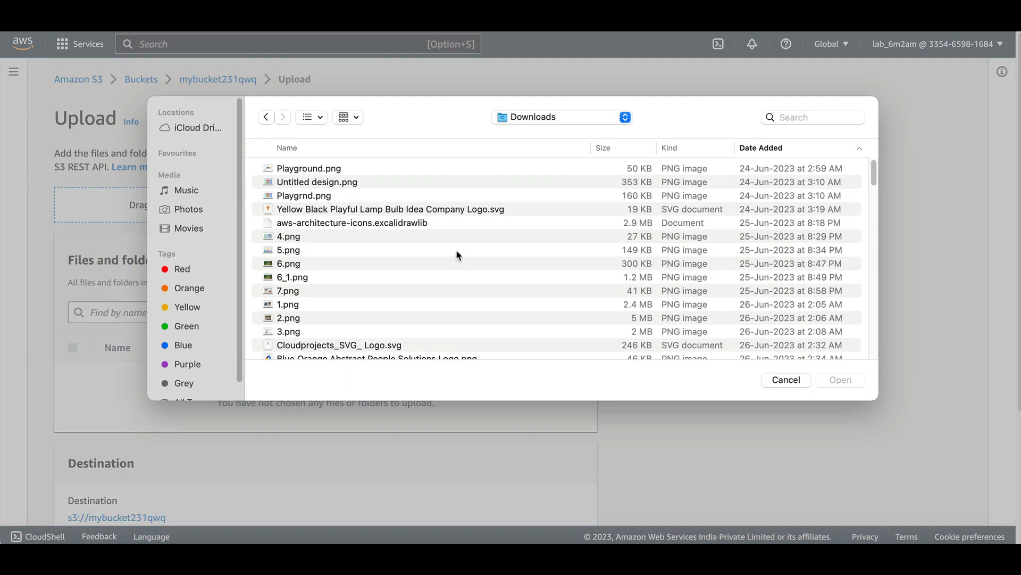
pyautogui.doubleClick(336, 170)
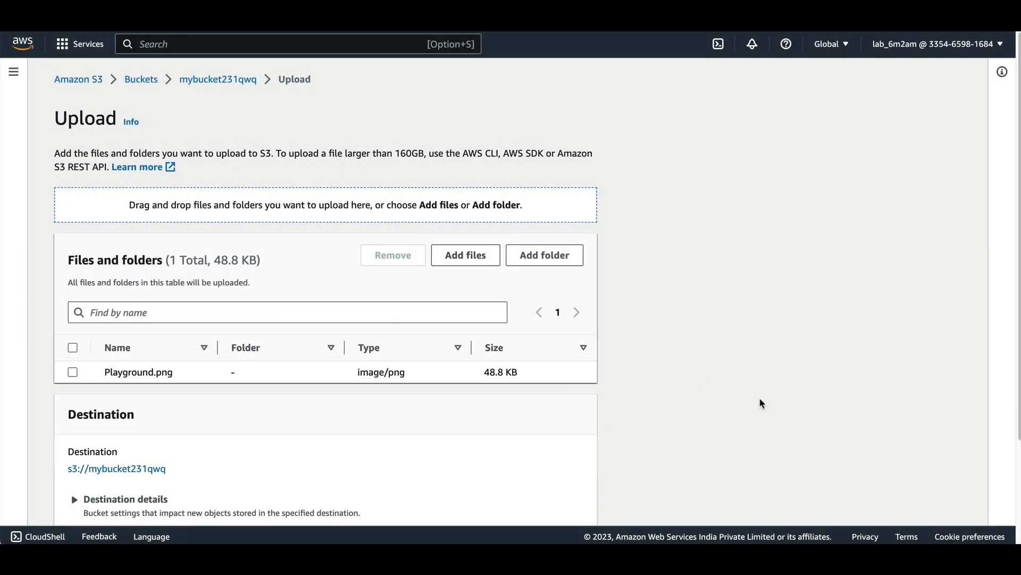
pyautogui.scroll(-3, 764, 403)
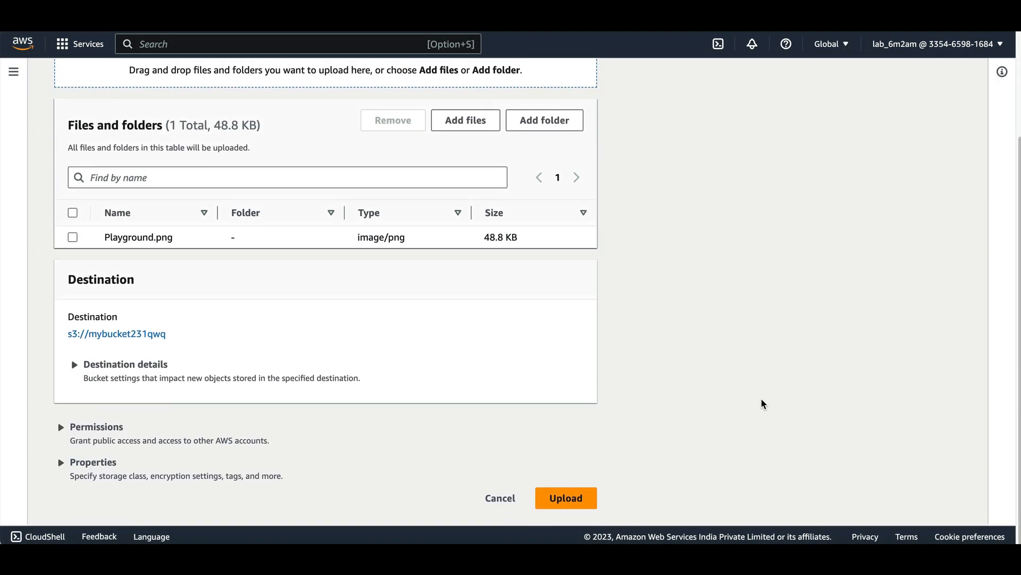
pyautogui.click(570, 503)
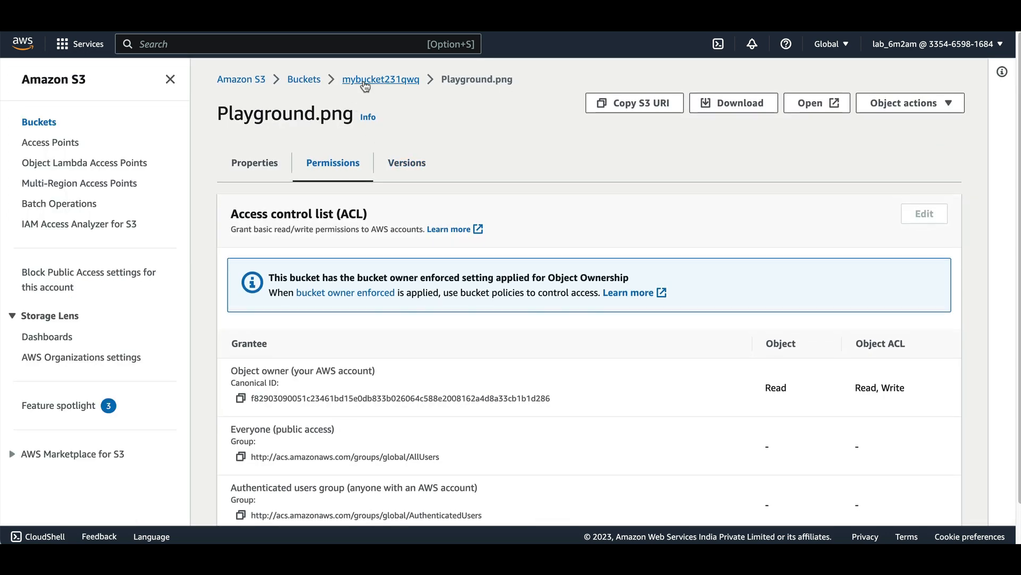
# Open the storage class options for Playground.png in the bucket and compare the classes' availability zones, minimum durations and fees.
pyautogui.click(364, 81)
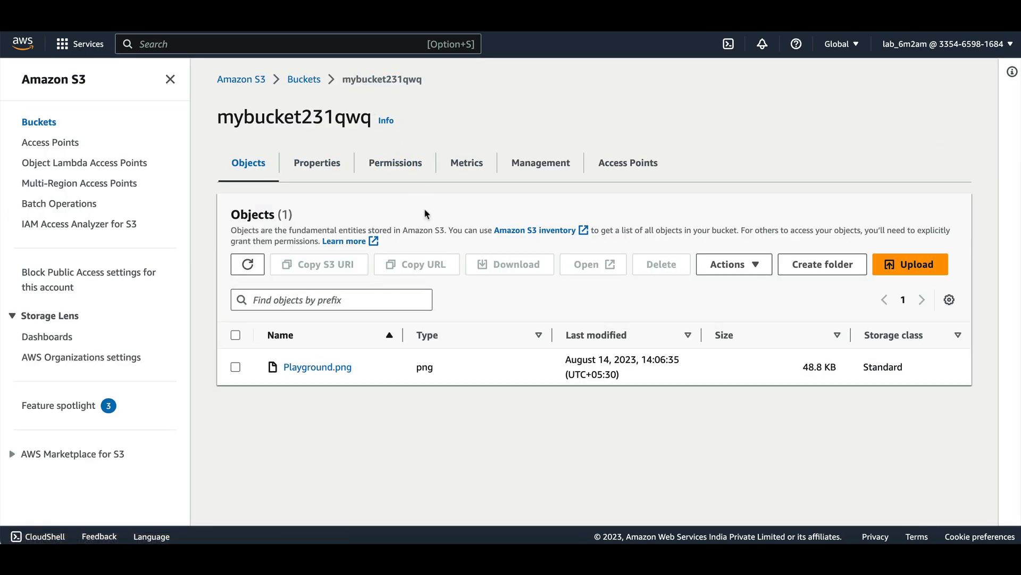
pyautogui.click(235, 367)
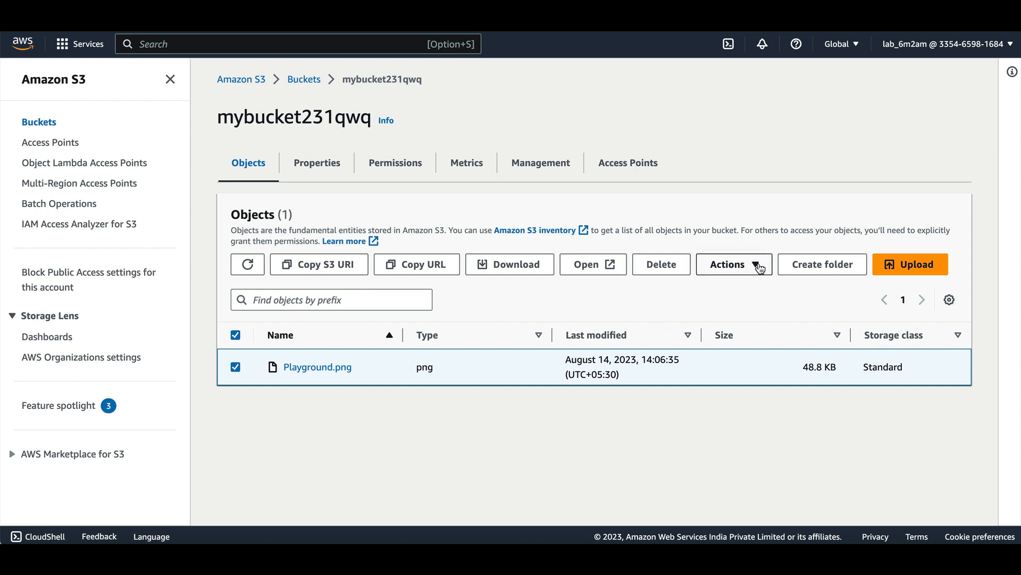
pyautogui.click(760, 268)
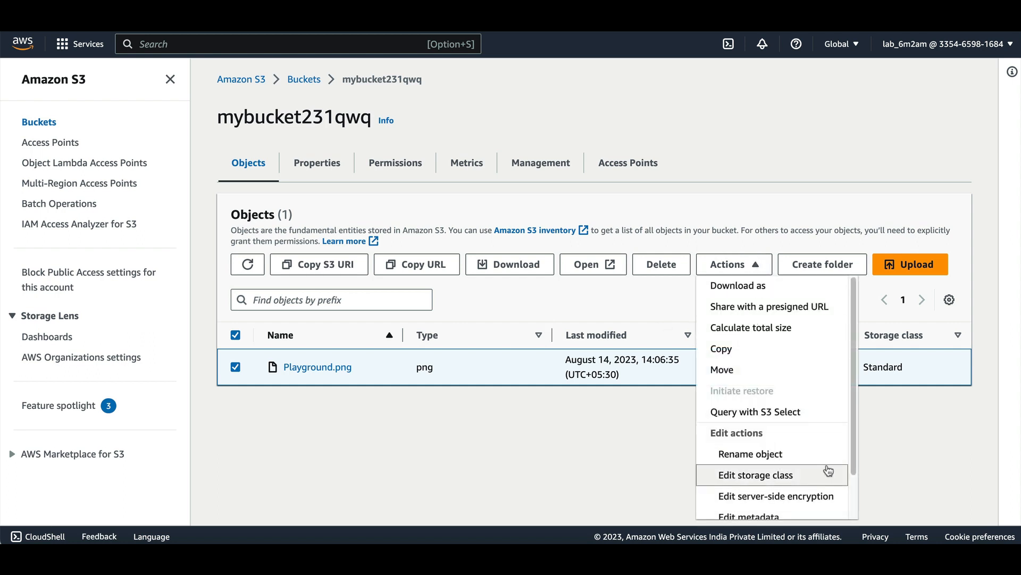
pyautogui.click(767, 478)
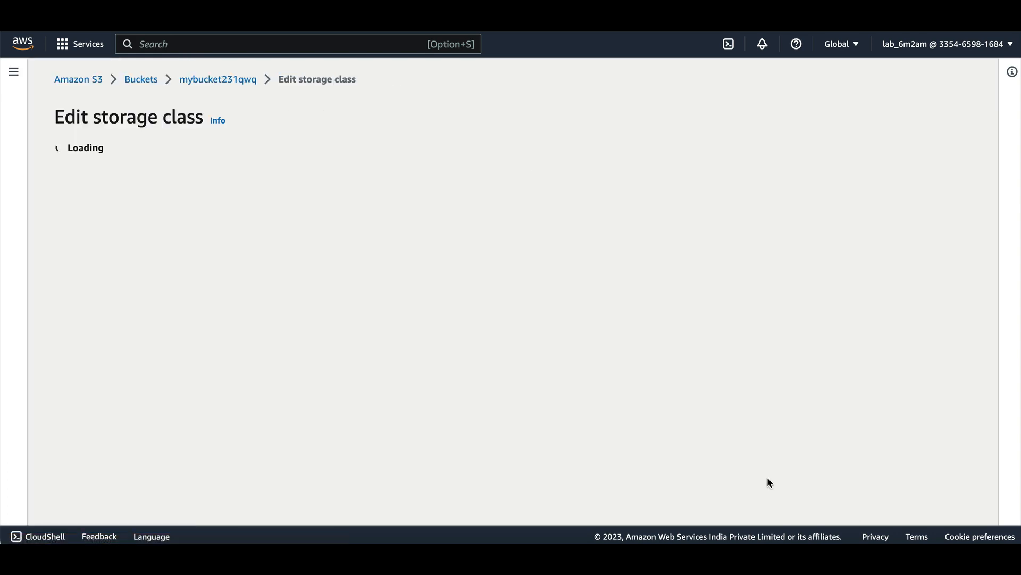
pyautogui.scroll(-4, 436, 373)
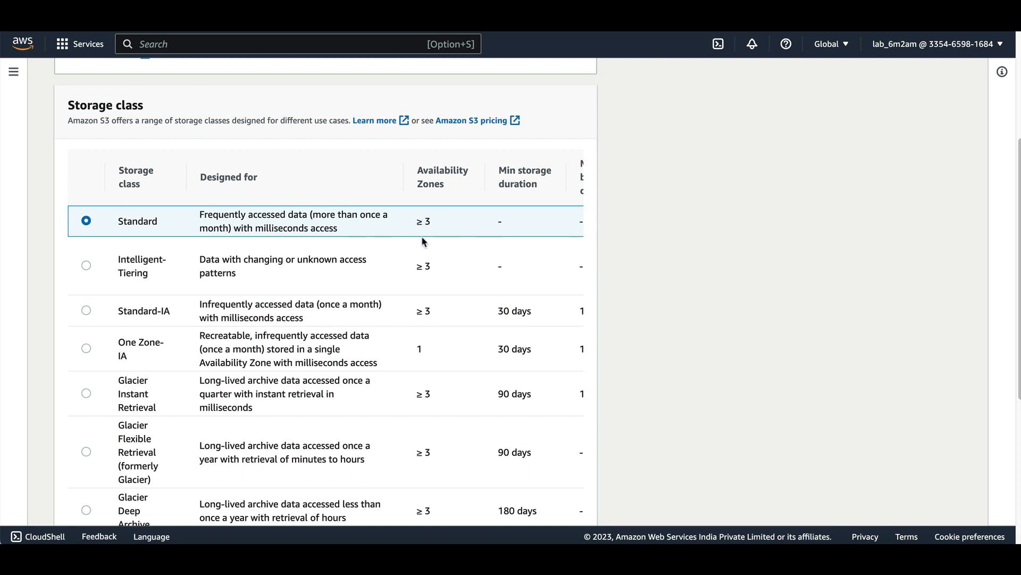
pyautogui.hscroll(5, 519, 257)
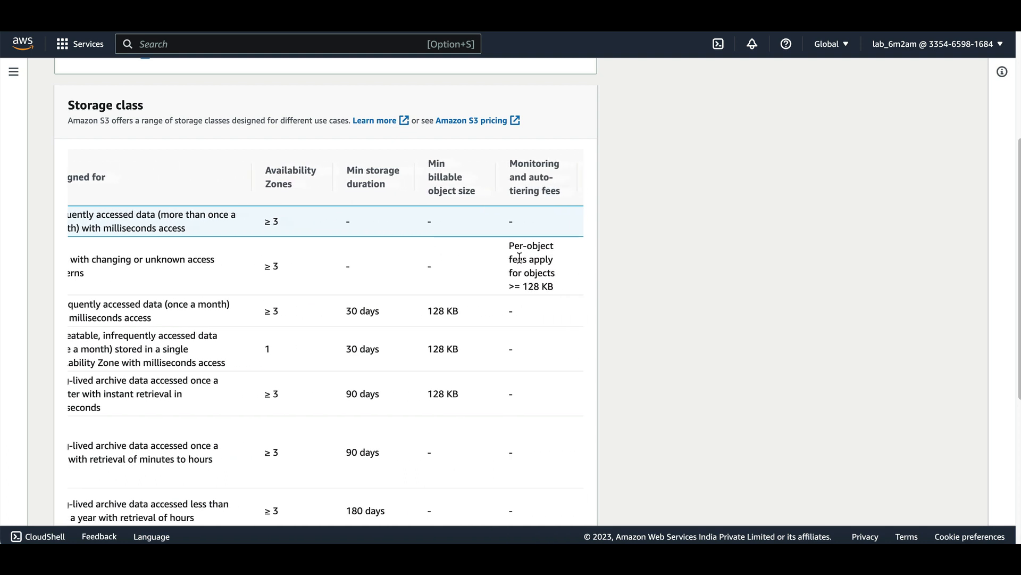
pyautogui.hscroll(3, 519, 257)
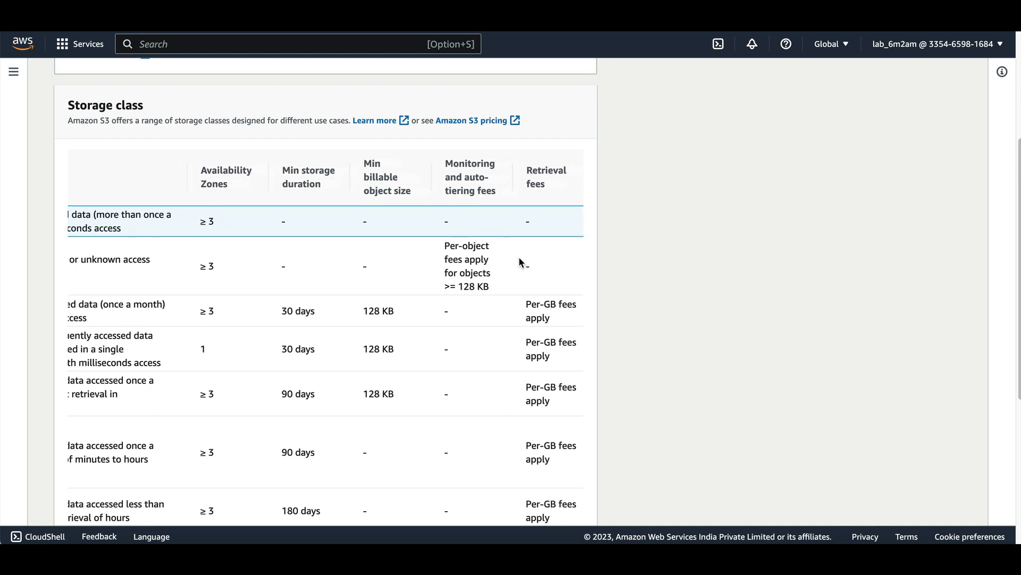
pyautogui.hscroll(-10, 314, 269)
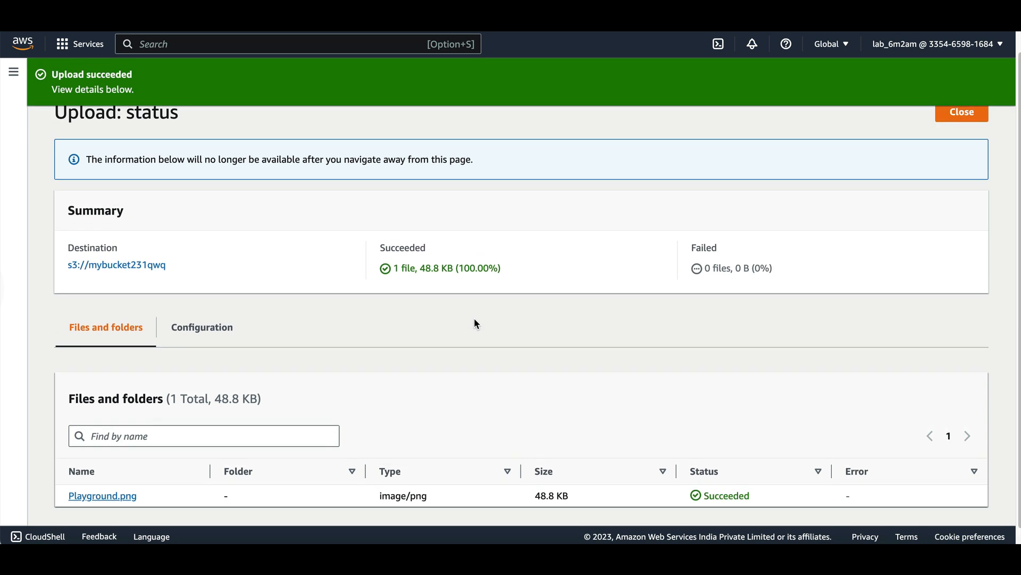
# Reopen mybucket231qwq from the buckets list, enable Transfer acceleration in its properties, and save the change.
pyautogui.scroll(1, 474, 319)
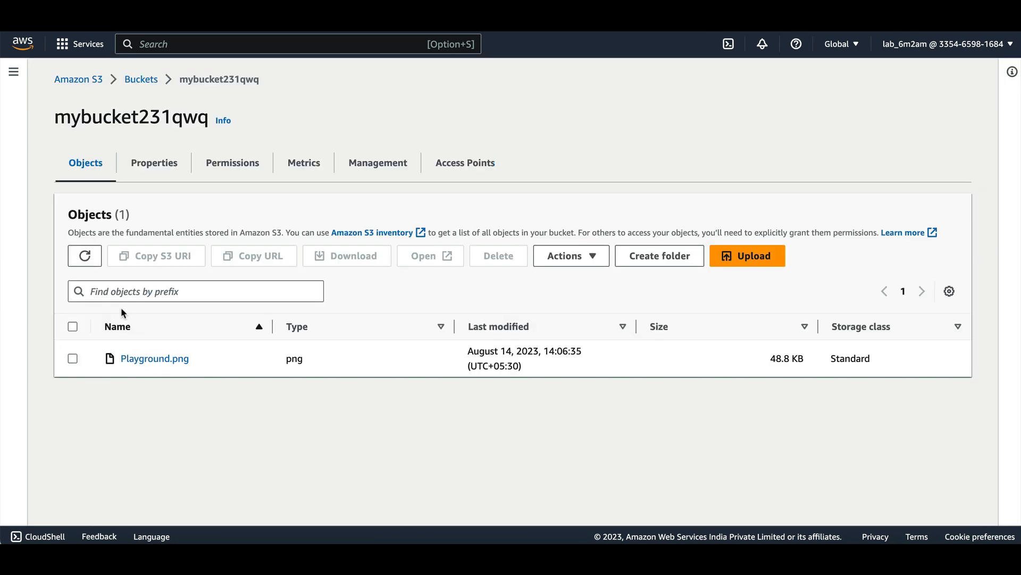
pyautogui.click(140, 79)
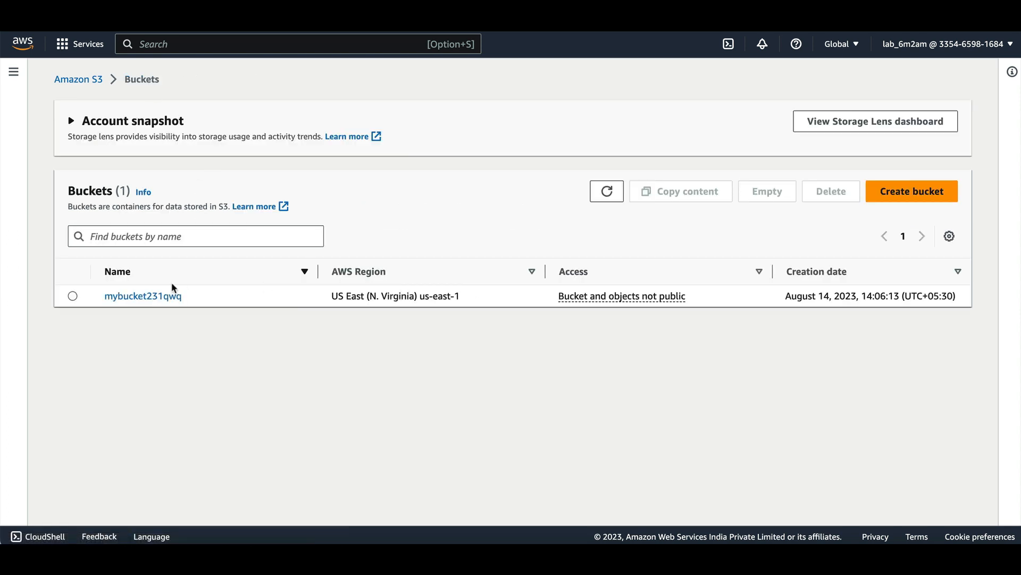
pyautogui.click(73, 354)
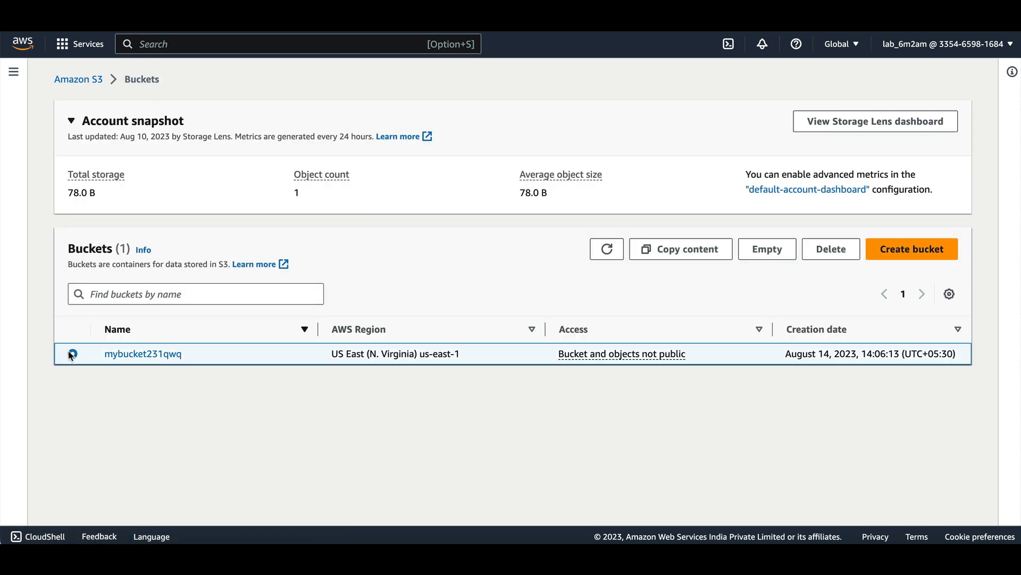
pyautogui.click(122, 355)
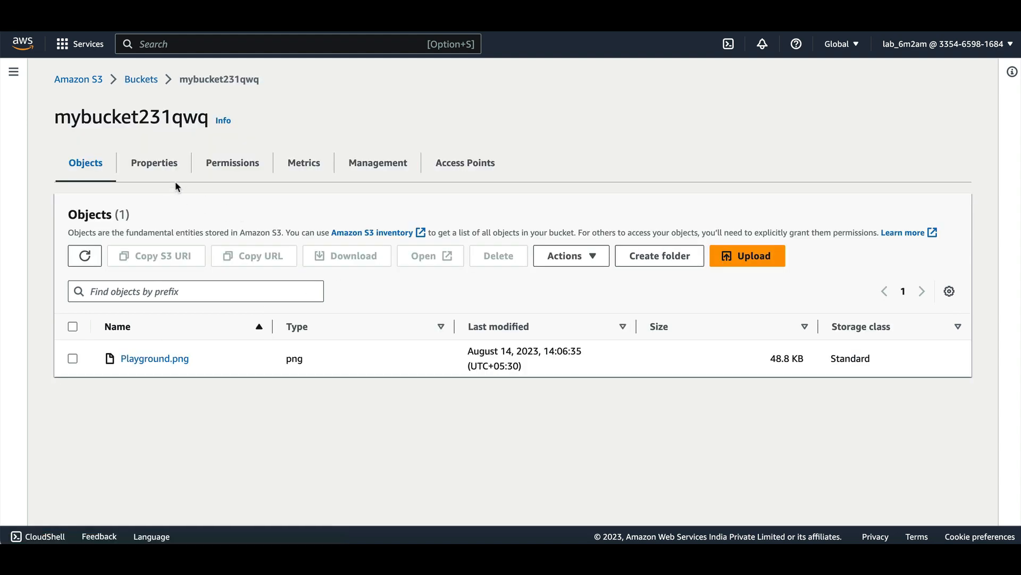
pyautogui.click(162, 164)
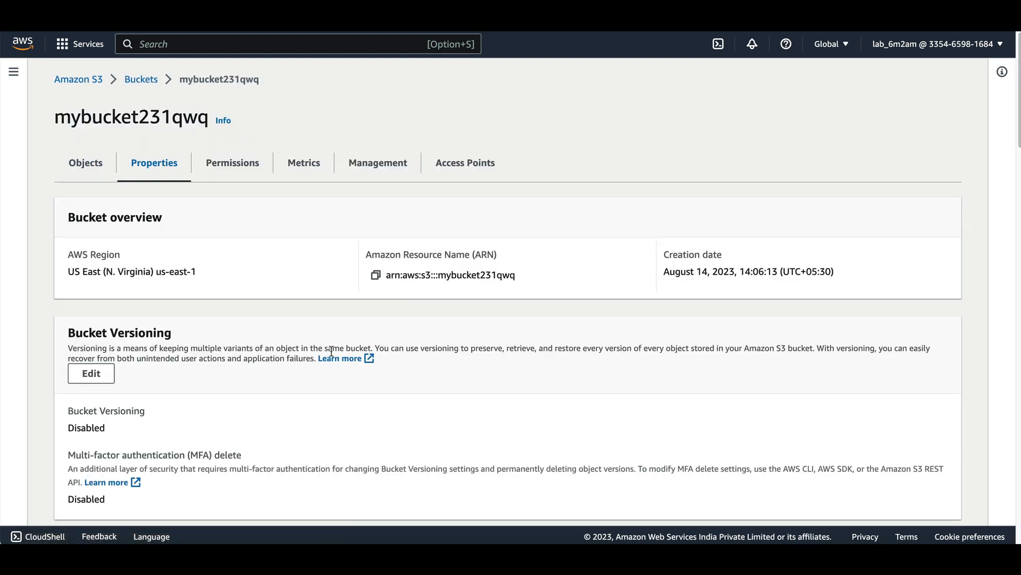
pyautogui.scroll(-15, 302, 390)
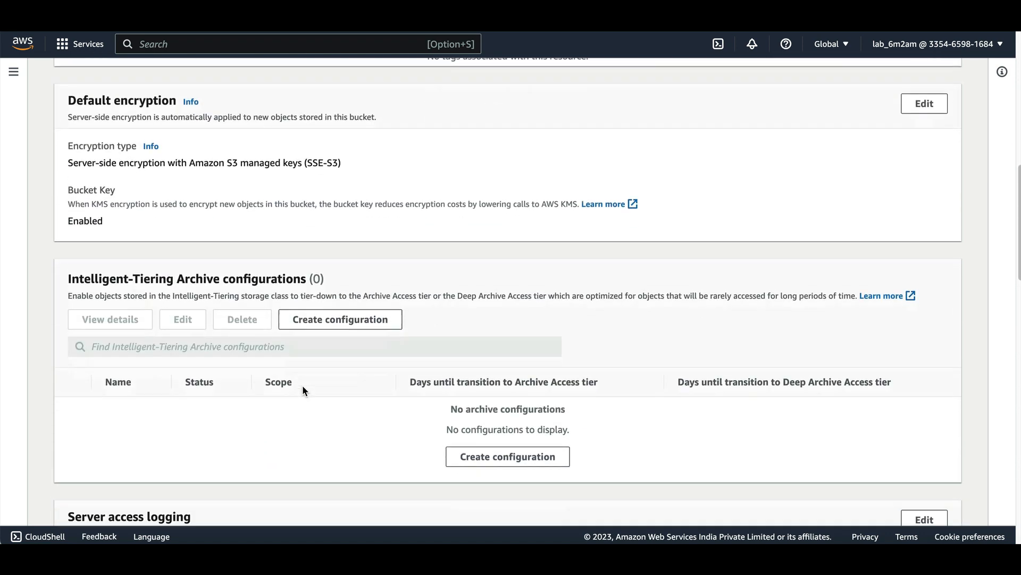
pyautogui.scroll(-10, 303, 390)
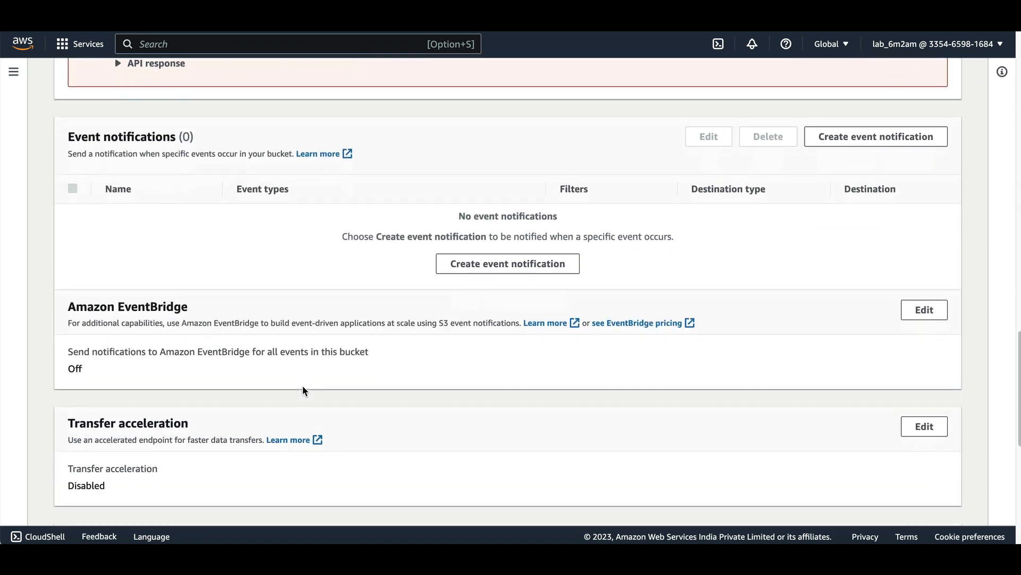
pyautogui.scroll(-2, 302, 391)
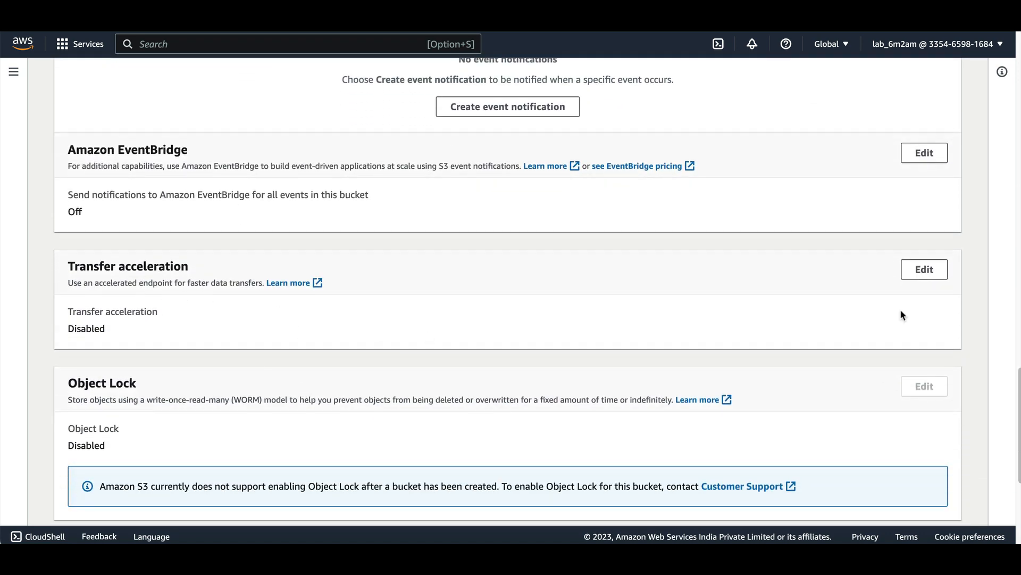
pyautogui.click(924, 269)
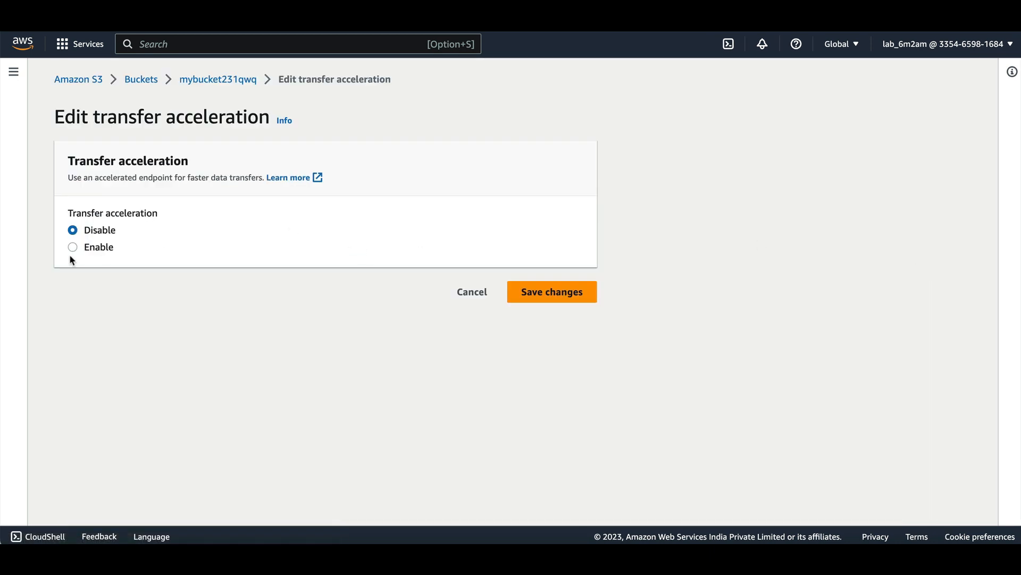
pyautogui.click(74, 247)
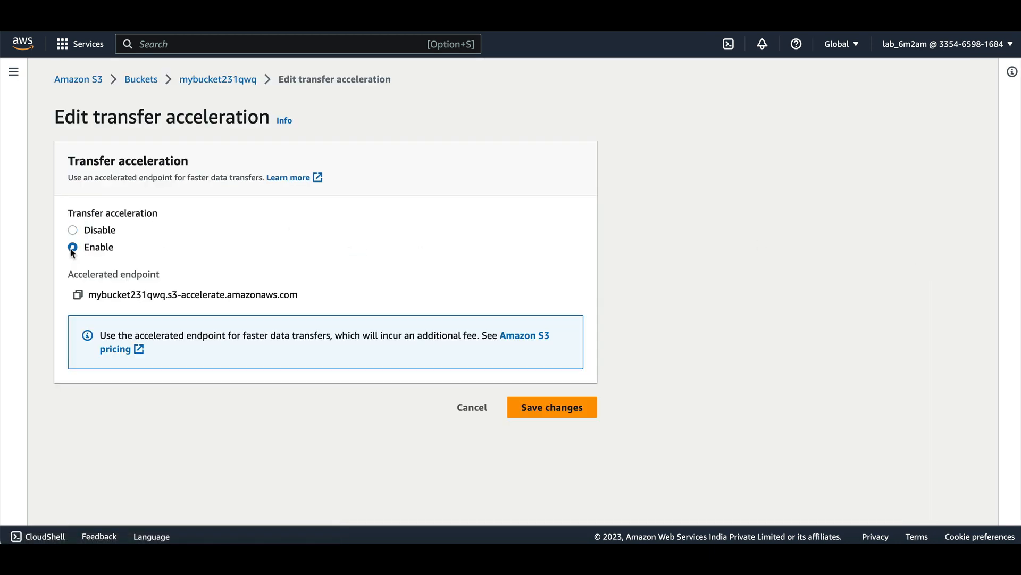
pyautogui.click(551, 413)
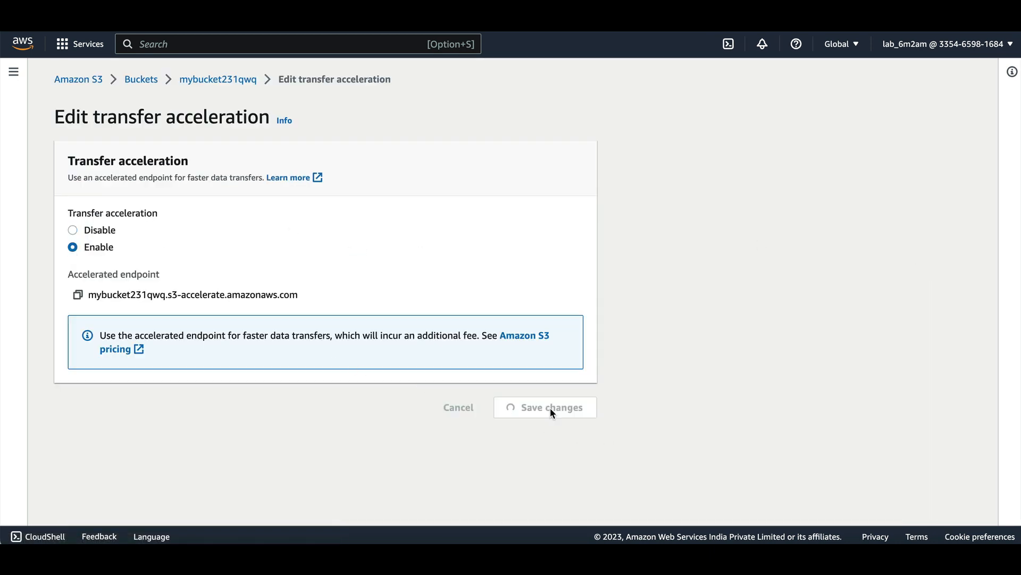